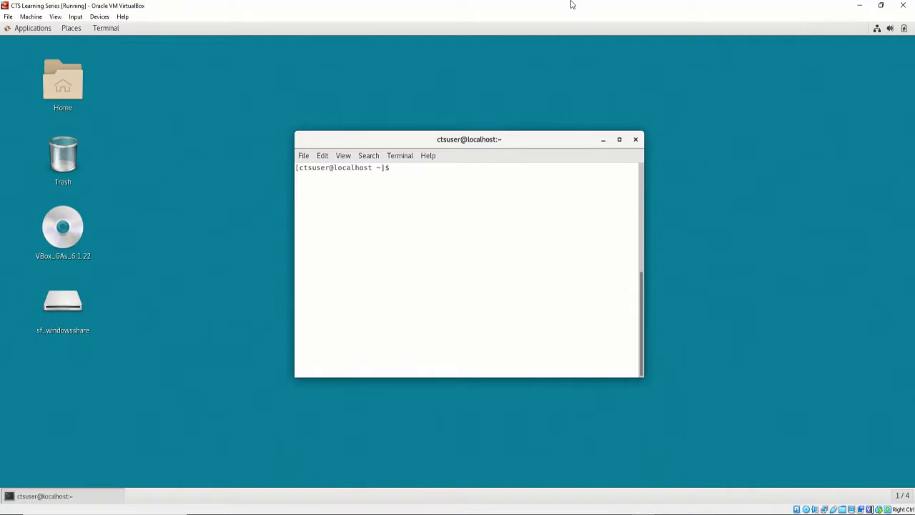
- List the home folder and extract FACEConformanceTestSuite_3.1.0_Linux.tgz with tar -xvf
text(ls)
key(Return)
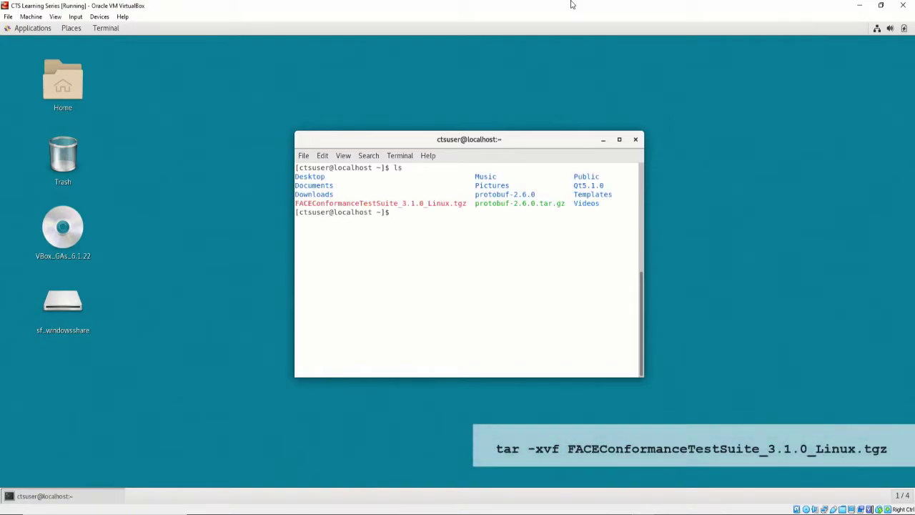
text(tar -xv)
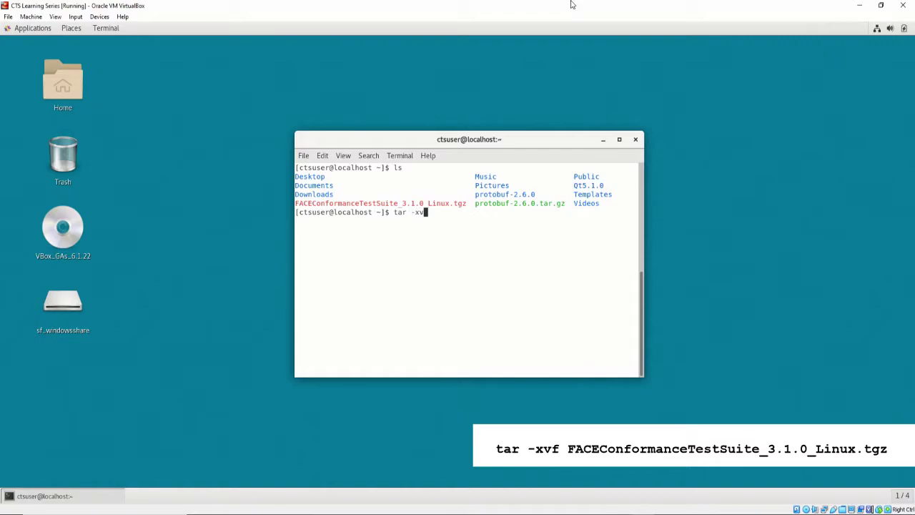
text(f F)
key(Tab)
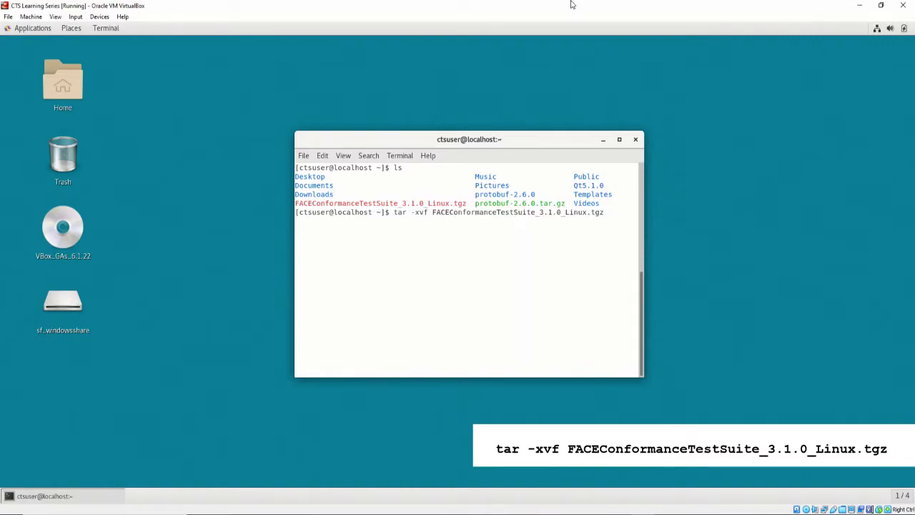
key(Return)
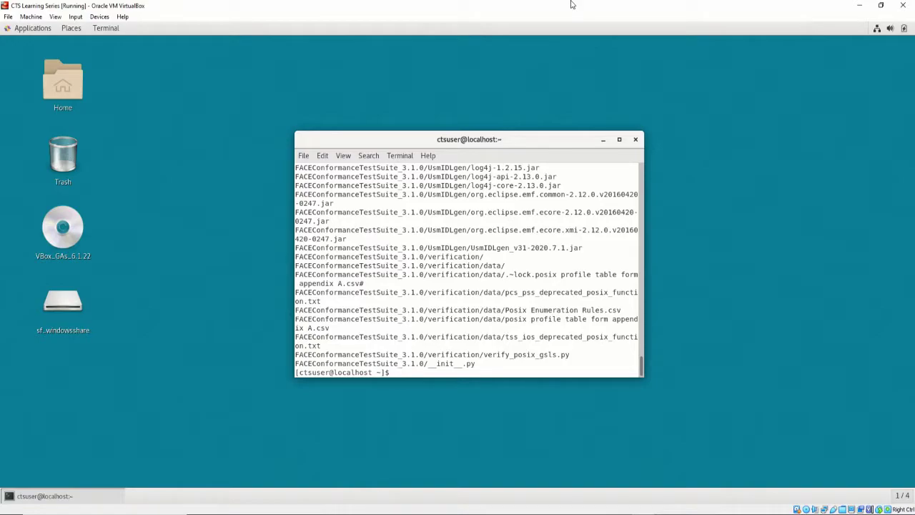
- Open ~/.bashrc in nano and add the line export JDK8_HOME=/usr/java/jdk1.8.0_271-amd64 below the user specific aliases comment
text(nano .bashrc)
key(Return)
key(Down)
key(Down)
key(Down)
key(Down)
key(Down)
key(Down)
key(Down)
key(Down)
key(Down)
key(Down)
text(expor)
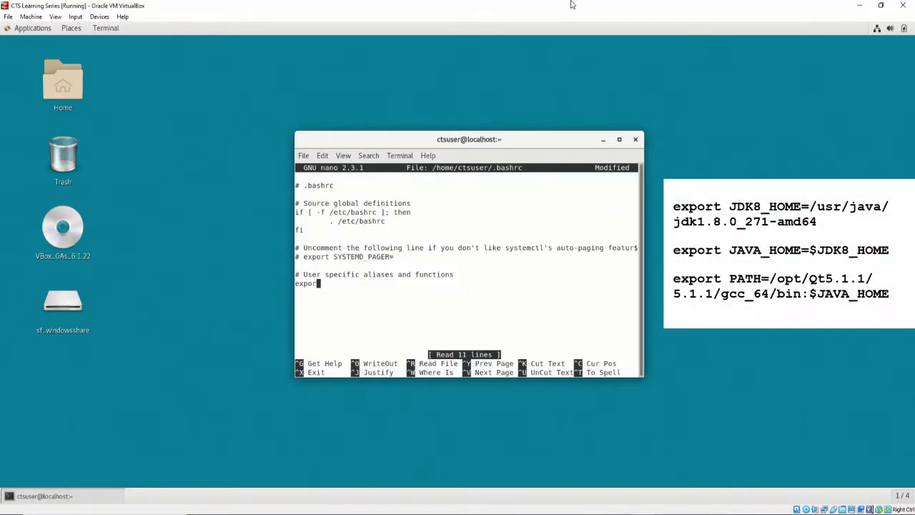
text(t JDK8_HOME=/)
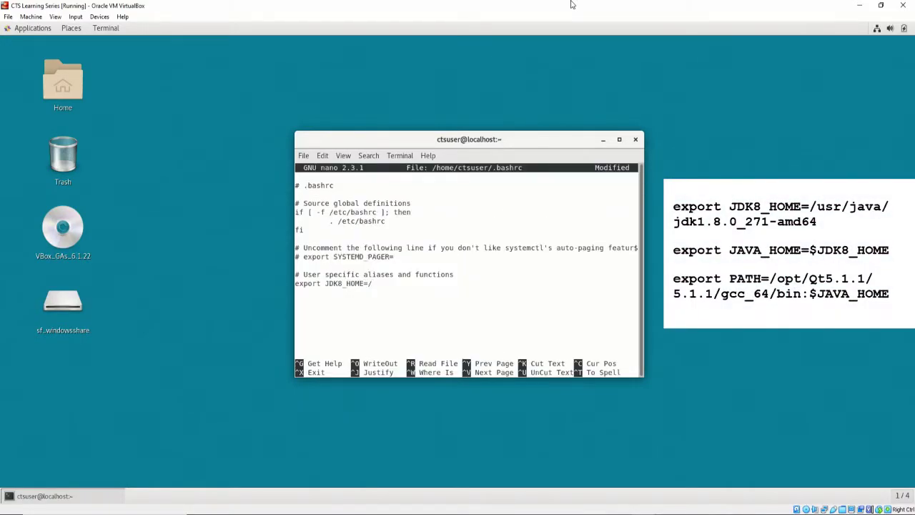
text(usr/java/jdk1.8.0_271-amd64)
key(Return)
- Add the line export JAVA_HOME=$JDK8_HOME below the JDK8_HOME export in .bashrc
text(export JAVA_HOME=$#)
key(BackSpace)
text(JDK8_HOME)
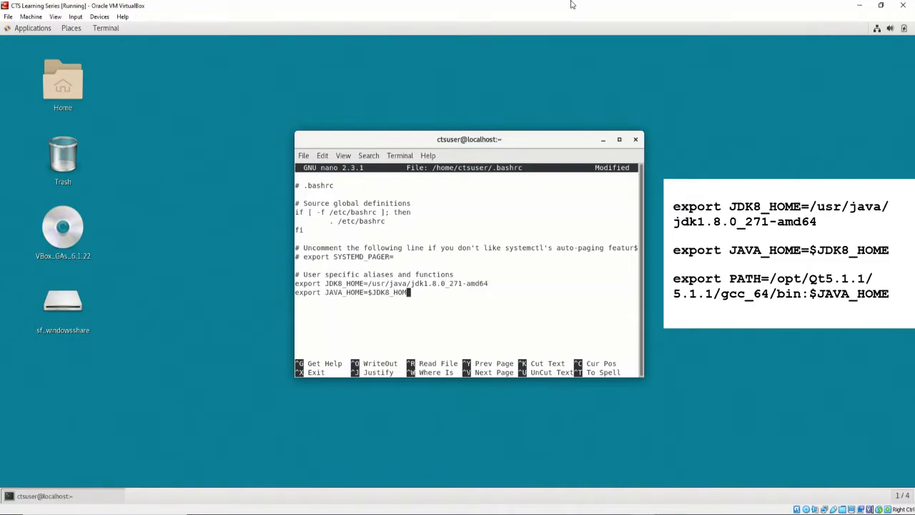
key(Return)
- Add export PATH=$PATH:/opt/Qt5.1.1/5.1.1/gcc_64/bin:$JAVA_HOME to .bashrc, then save the file and exit nano
text(export PATH=$PATH:/opt/Qt5.1.1)
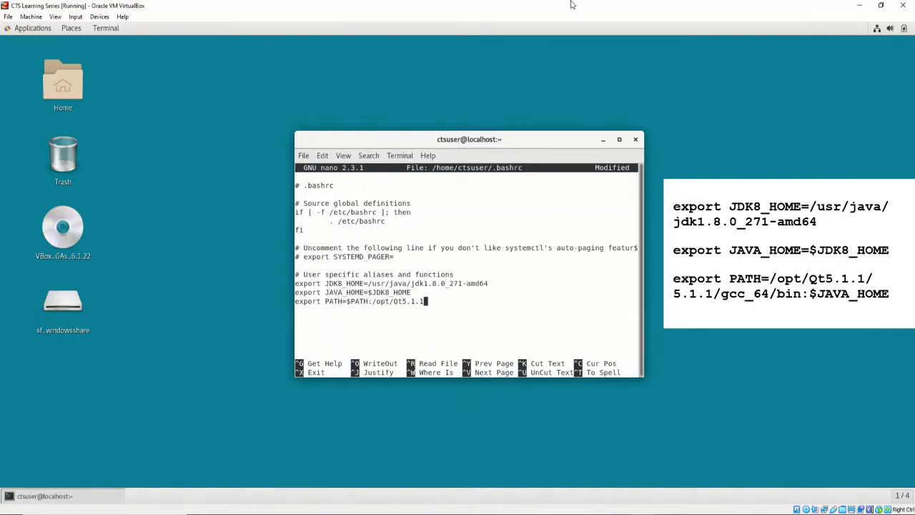
text(/5.1.1/gcc_64/bin:$JAVA_HOME)
key(ctrl+o)
key(Return)
key(ctrl+x)
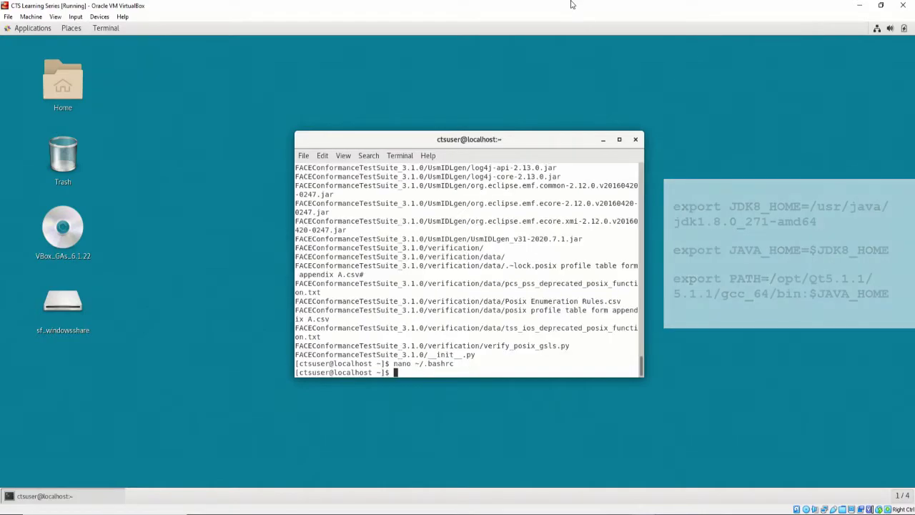
- Close the current terminal and open a new one from the desktop, placed near the middle of the desktop
click(636, 140)
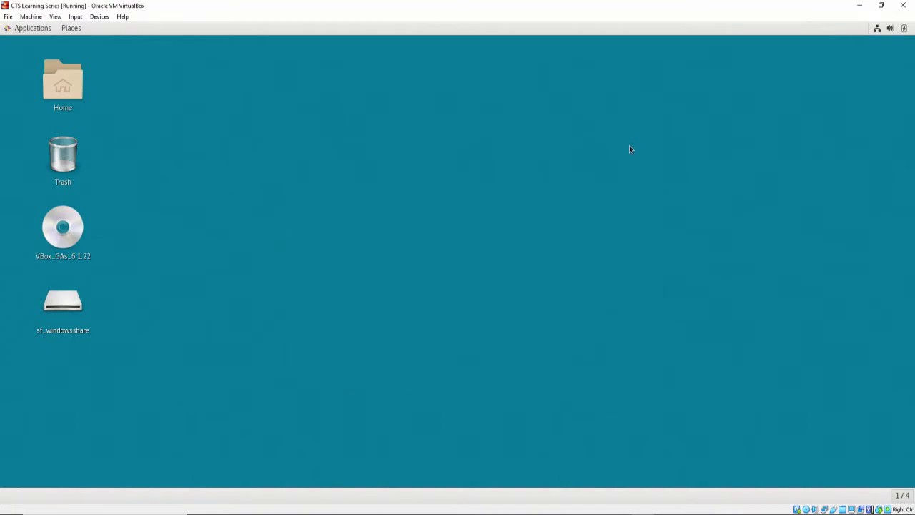
right_click(526, 208)
click(545, 298)
drag(208, 114, 372, 143)
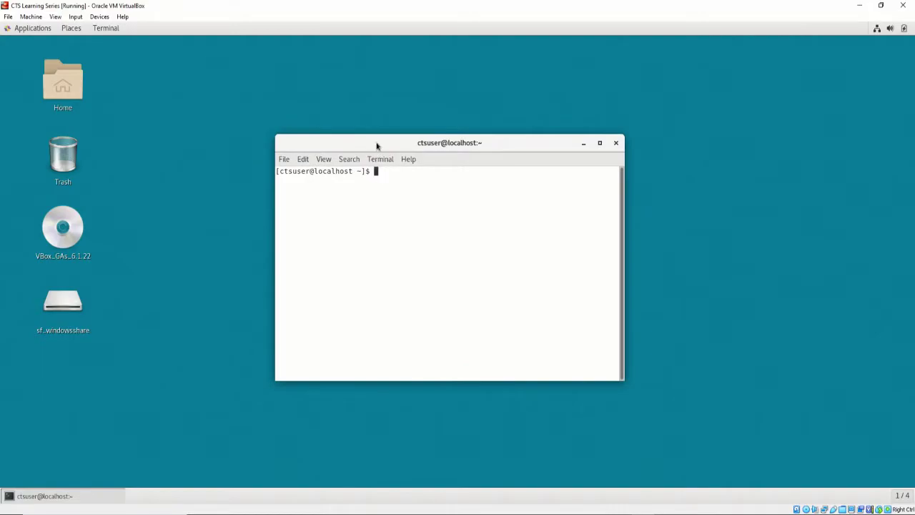
- Print the JDK8_HOME, JAVA_HOME and PATH environment variables with echo
text(echo $JDK)
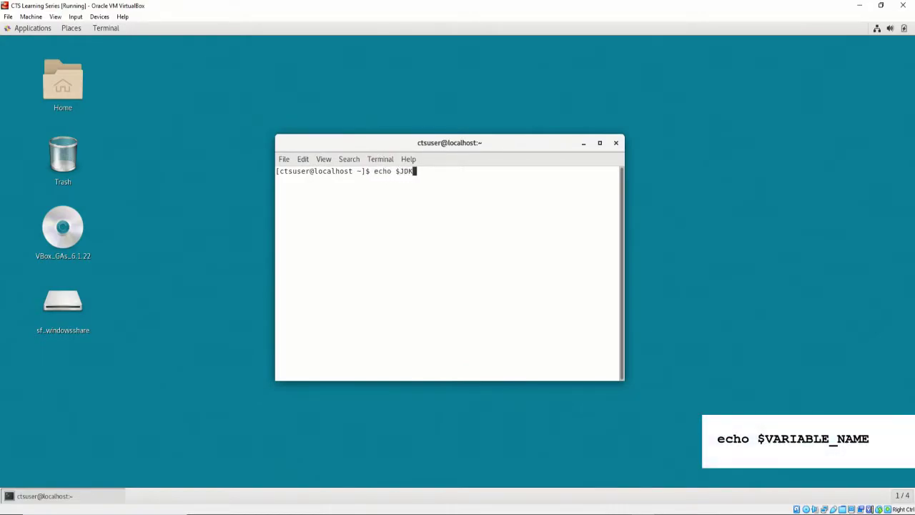
text(8_HOME)
key(Return)
text(echo)
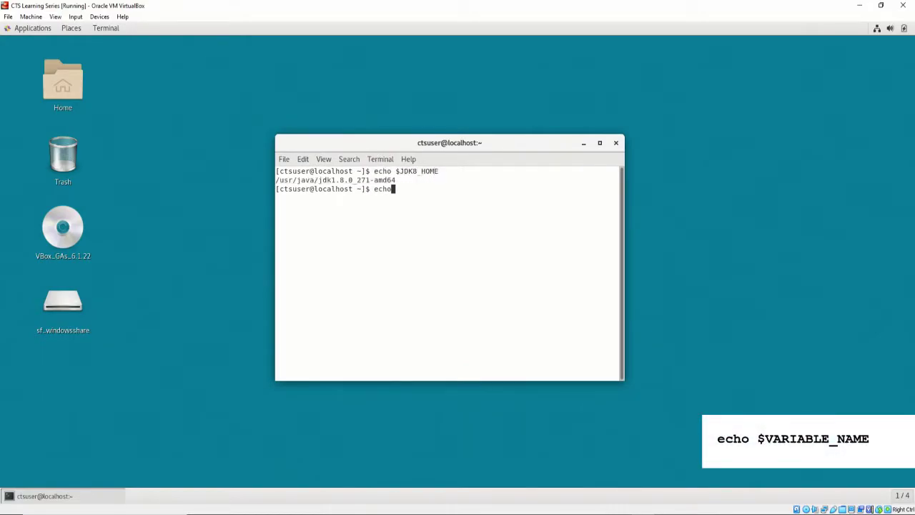
text( $JAVA_HOME)
key(Return)
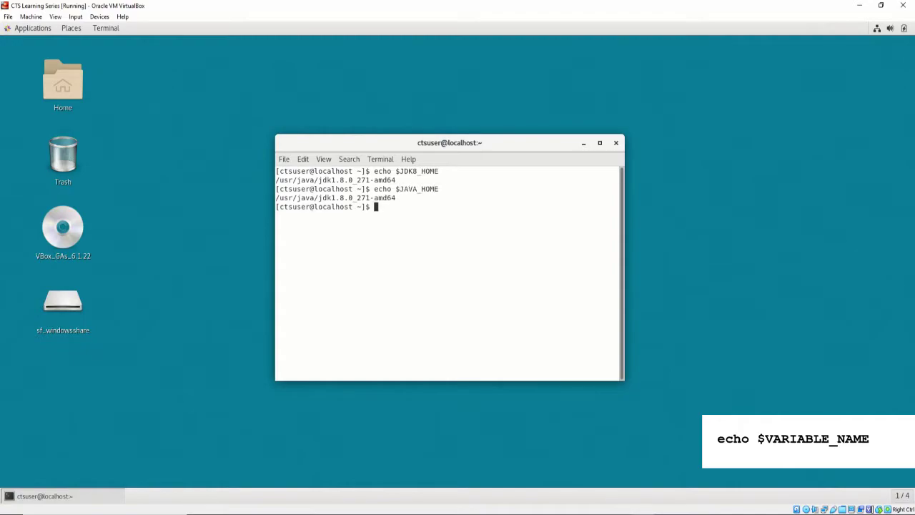
text(echo $PATH)
key(Return)
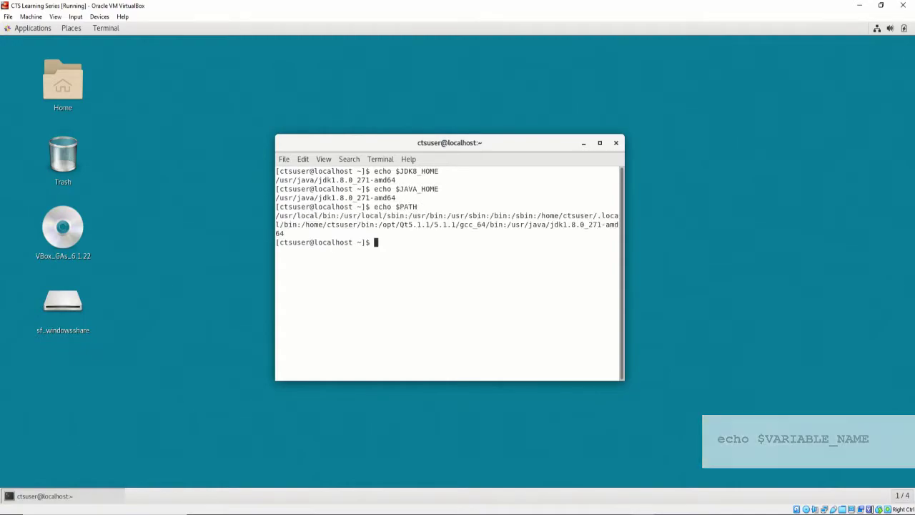
- Clear the terminal and check the installed Java version with java -version
text(clear)
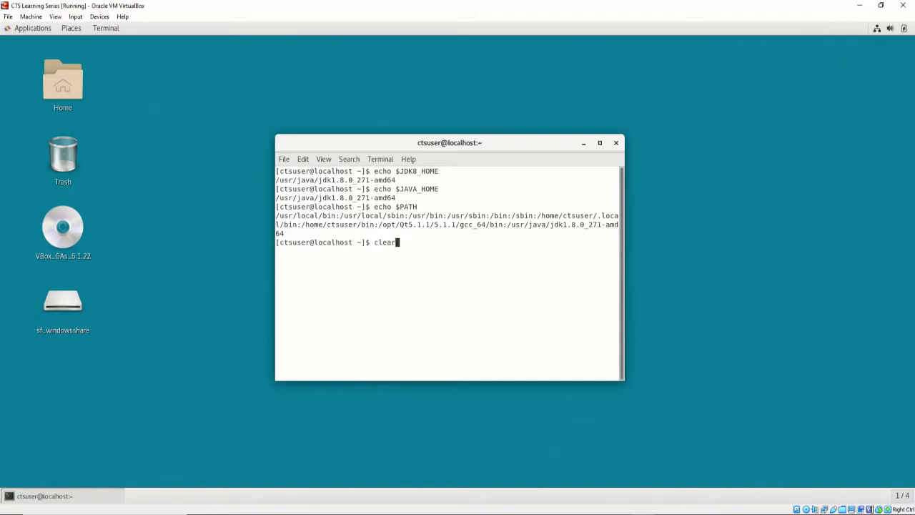
key(Return)
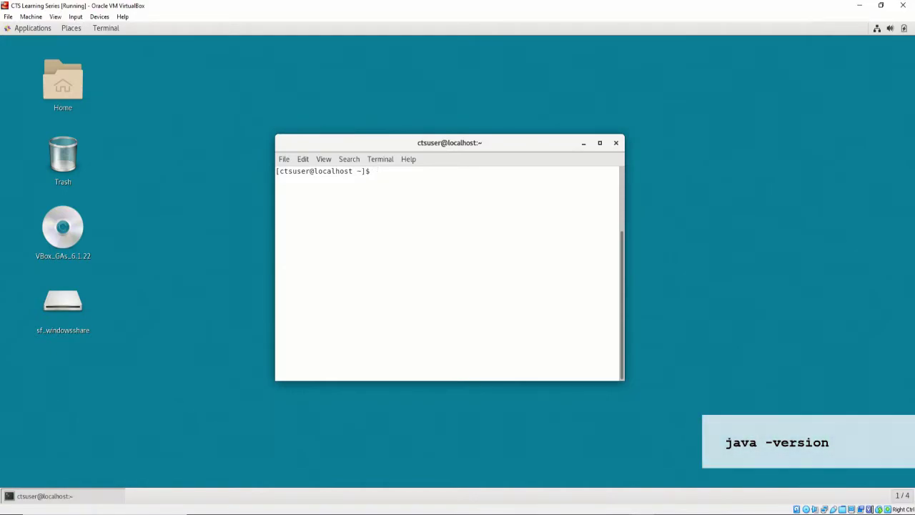
text(java -)
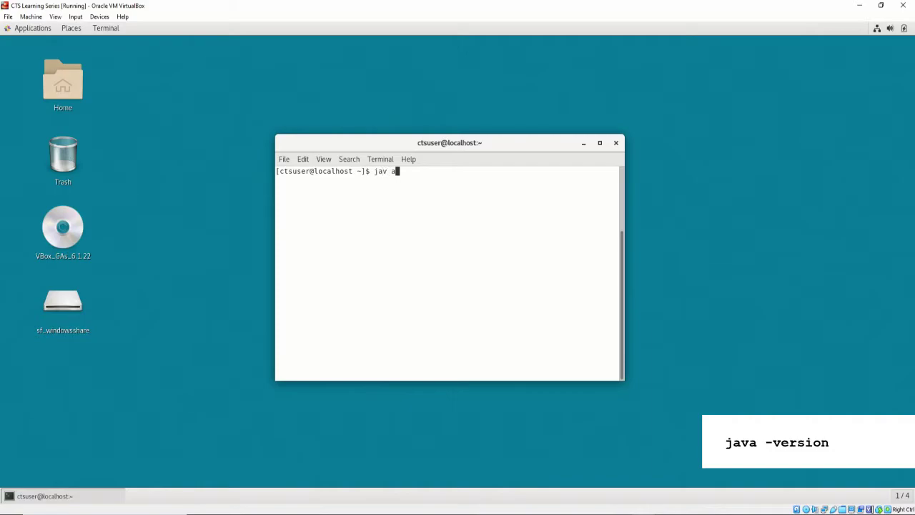
text(version)
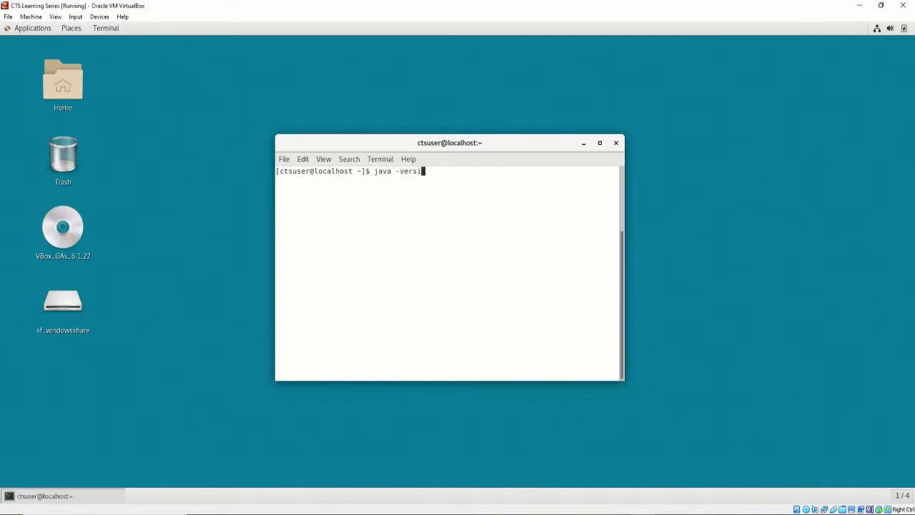
key(Return)
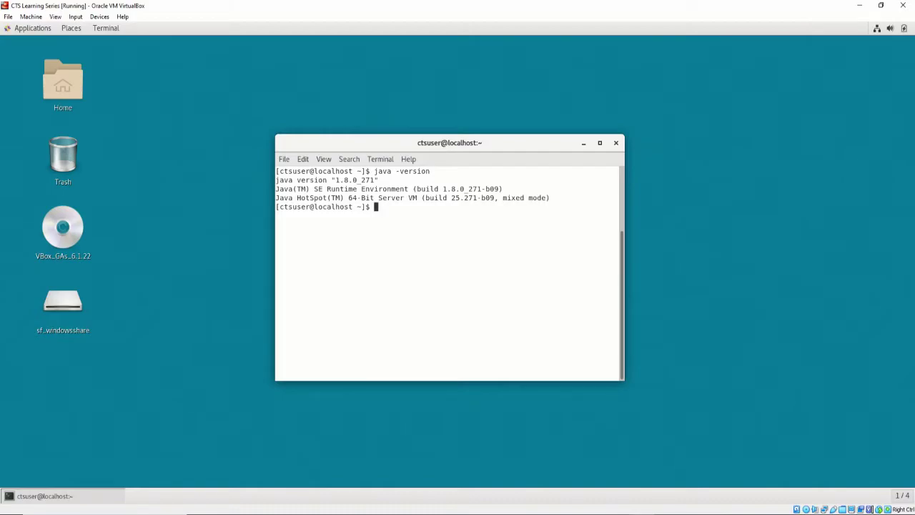
text(java)
key(BackSpace)
key(BackSpace)
key(BackSpace)
key(BackSpace)
key(BackSpace)
- Run sudo alternatives --config java, enter the sudo password, and keep /usr/java/jdk1.8.0_271-amd64/bin/java as the selection
text(sudo alternat)
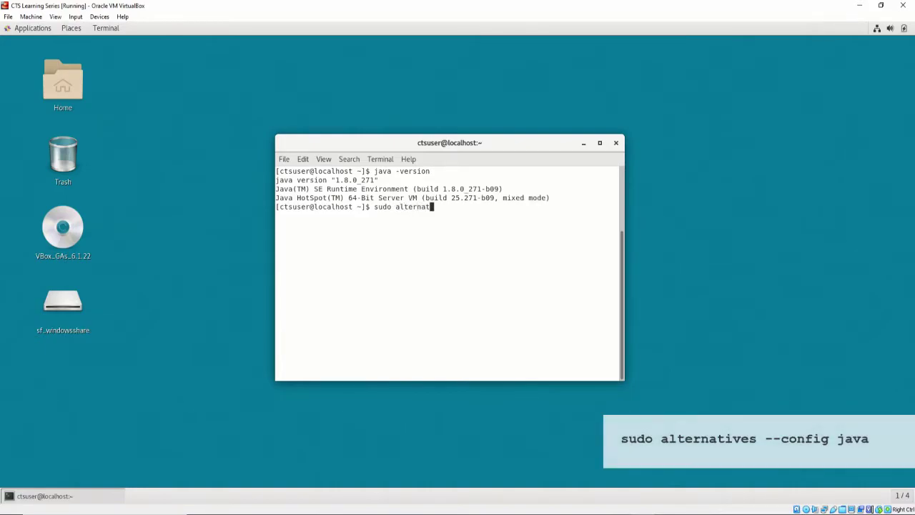
text(ives --config java)
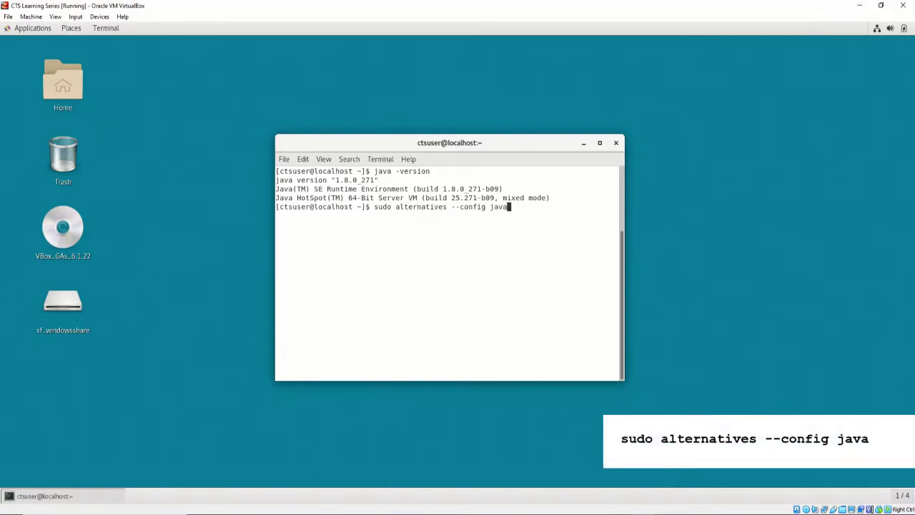
key(Return)
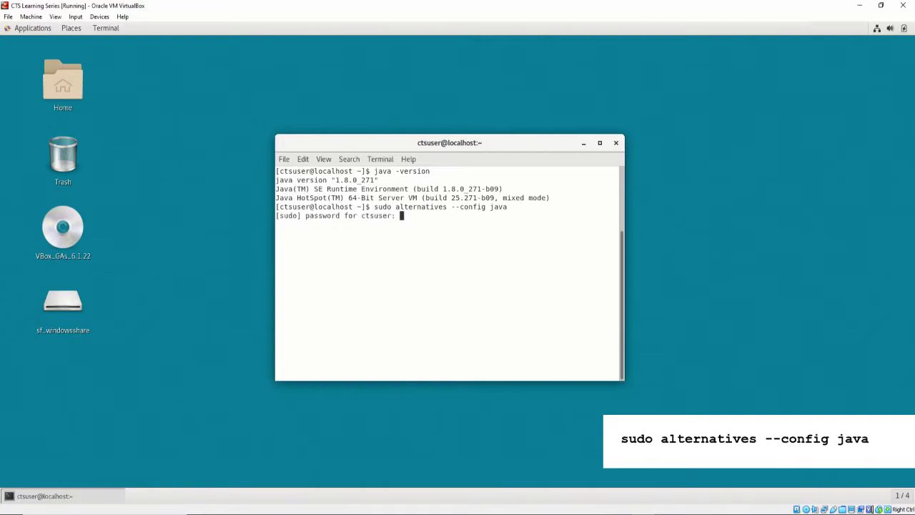
key(Return)
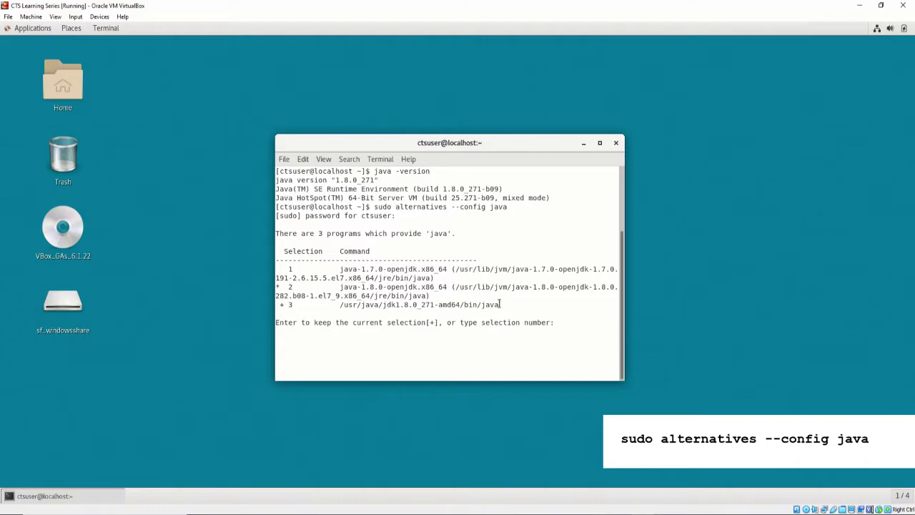
drag(500, 304, 278, 304)
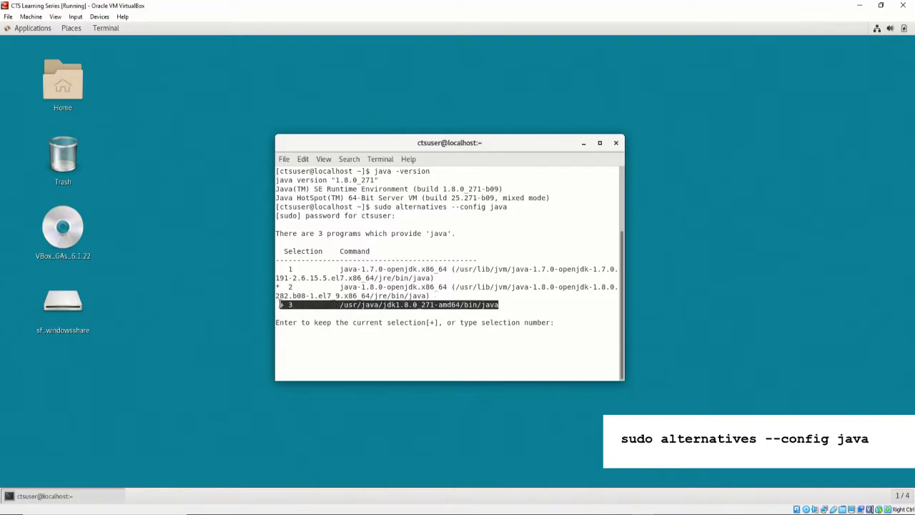
click(312, 306)
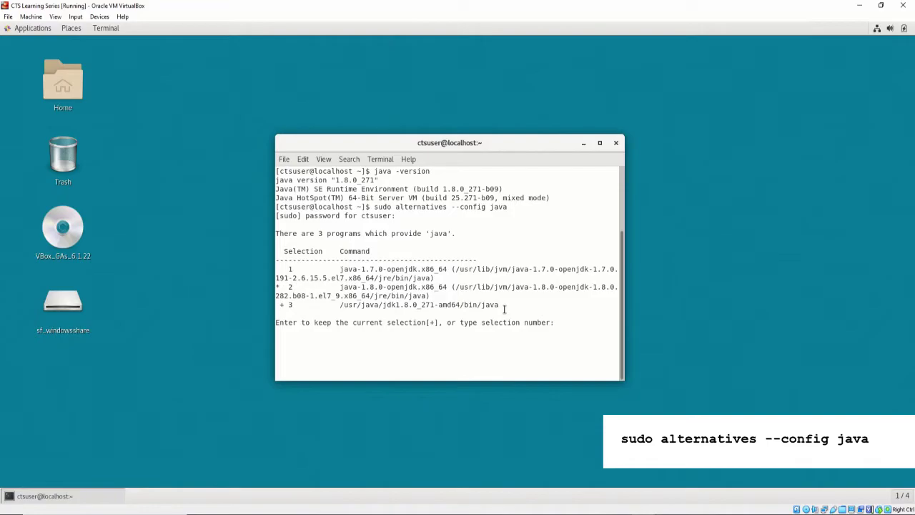
key(Return)
- Run sudo alternatives --config javac and keep /usr/java/jdk1.8.0_271-amd64/bin/javac as the selection
key(Up)
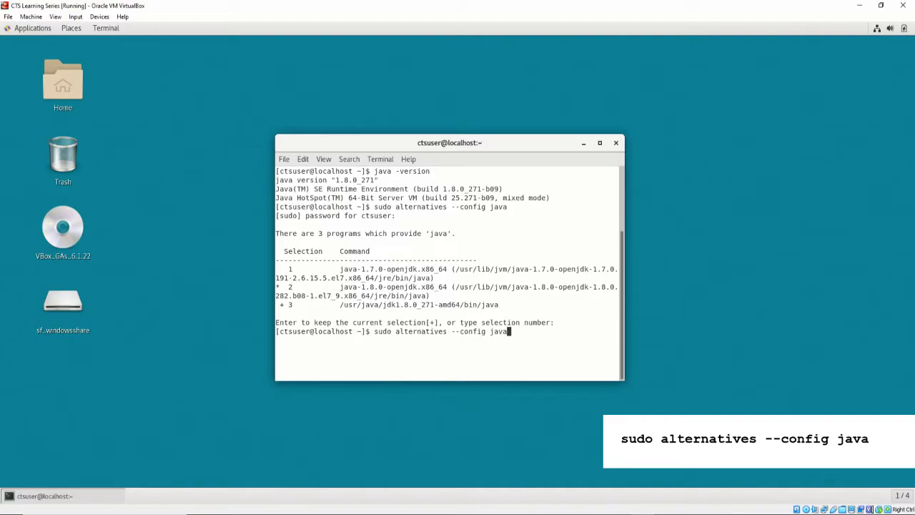
text(c)
key(Return)
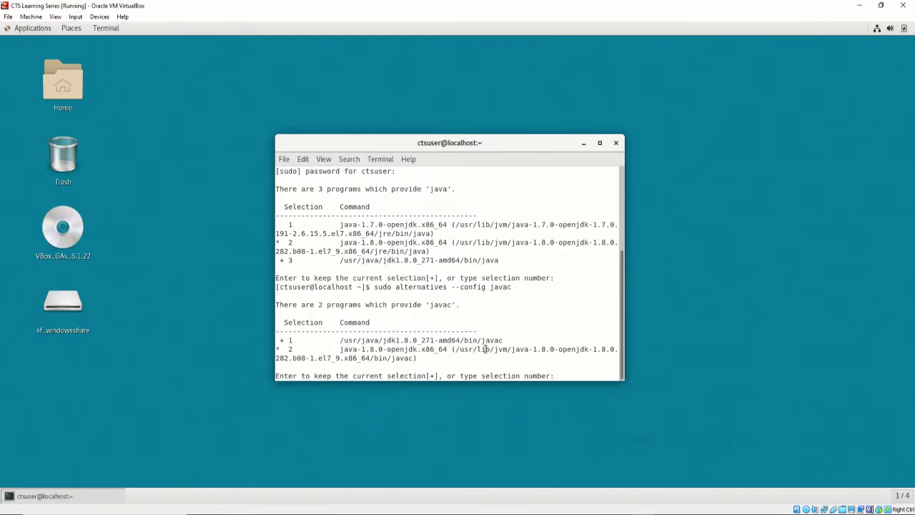
drag(504, 341, 279, 340)
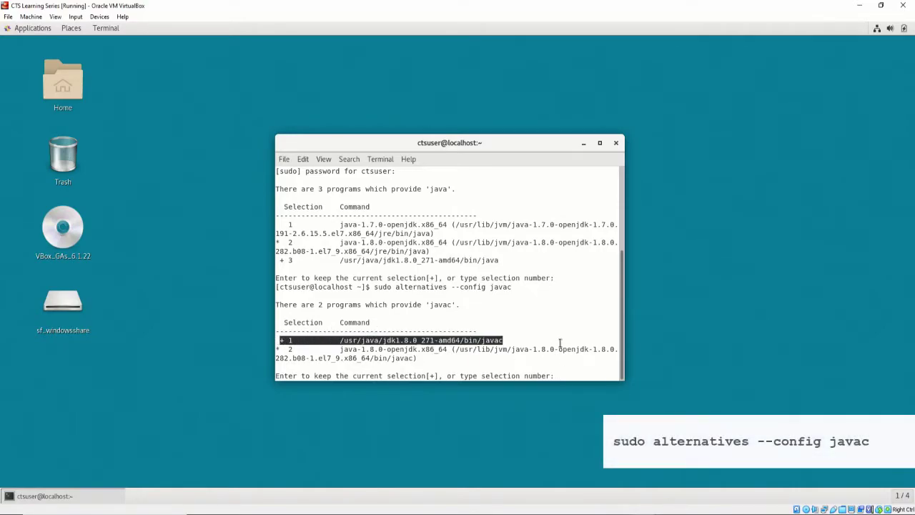
click(561, 375)
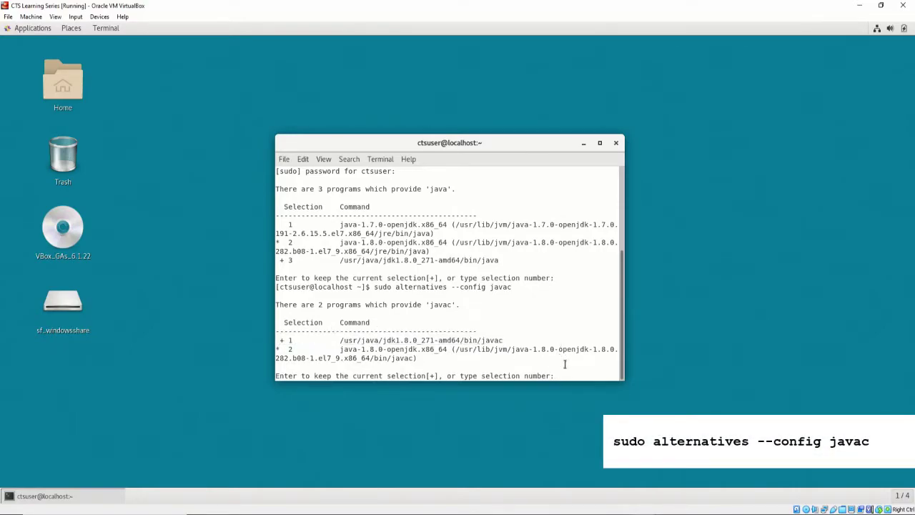
key(Return)
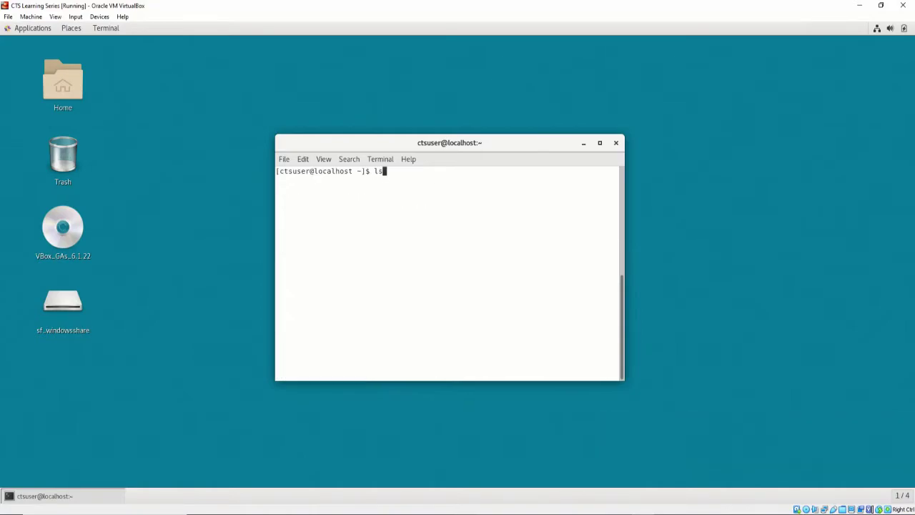
- List the home folder and change into the FACEConformanceTestSuite_3.1.0 directory
key(Return)
text(cd FA)
key(Tab)
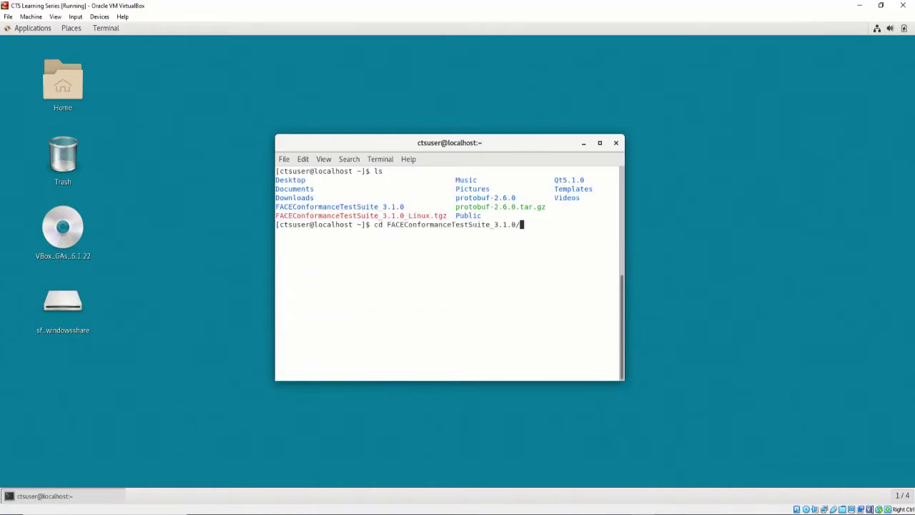
key(Return)
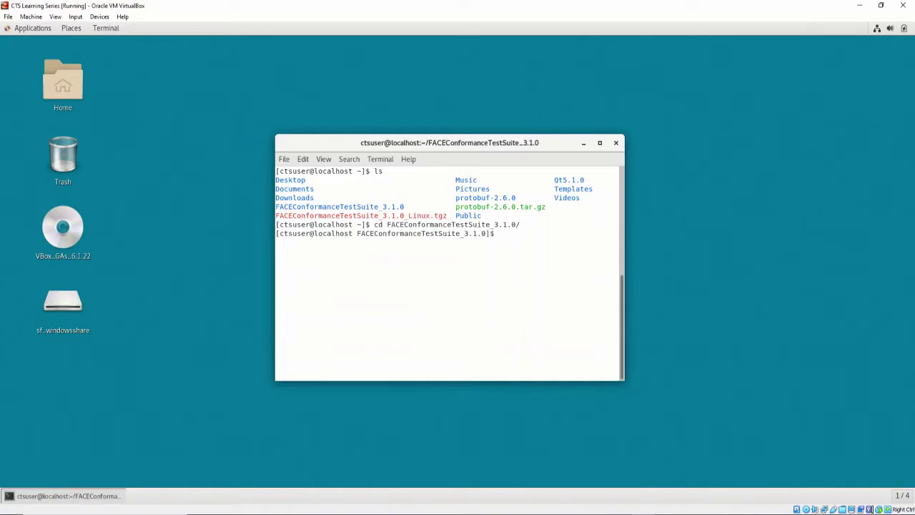
- Launch the FACE Conformance Test Suite interface with python run_CTS_GUI.py
text(python run)
key(Tab)
key(Return)
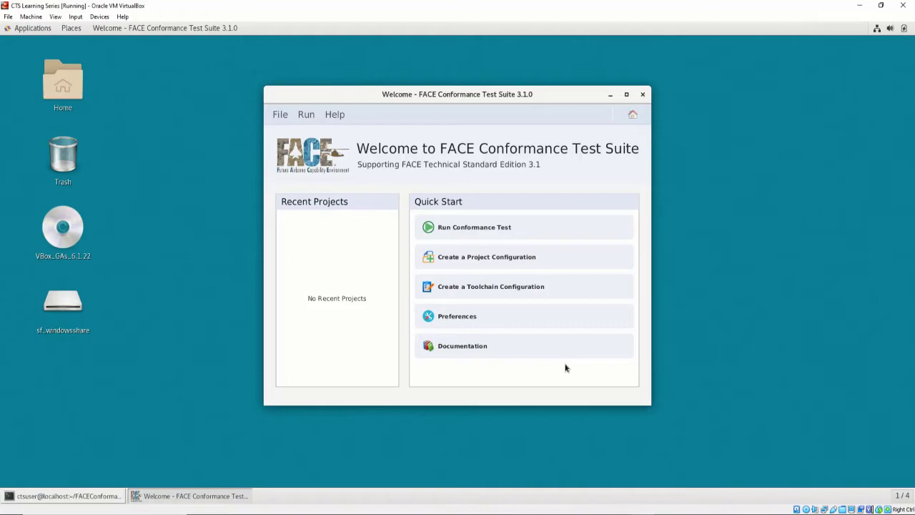
- Close the test suite's welcome window and relaunch it in verbose mode with python run_CTS_GUI.py -v
click(643, 95)
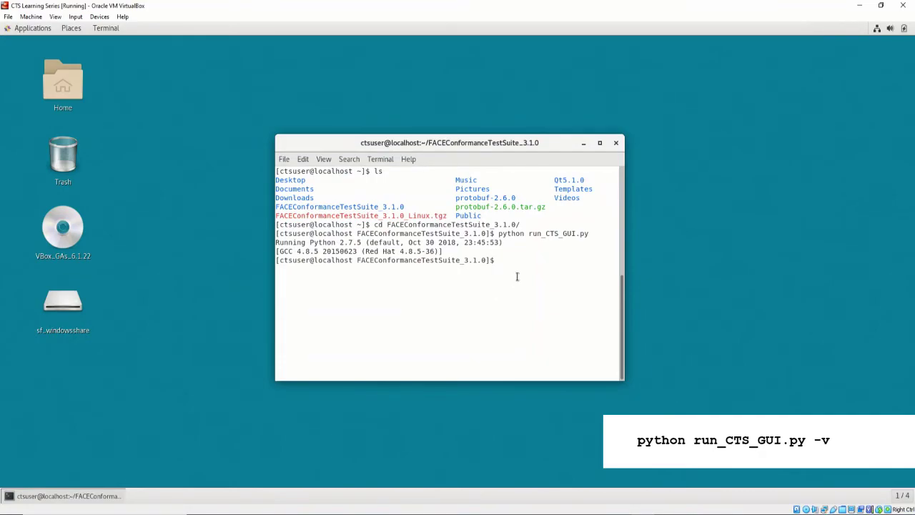
text(python run_CTS_GUI.py -v)
key(Return)
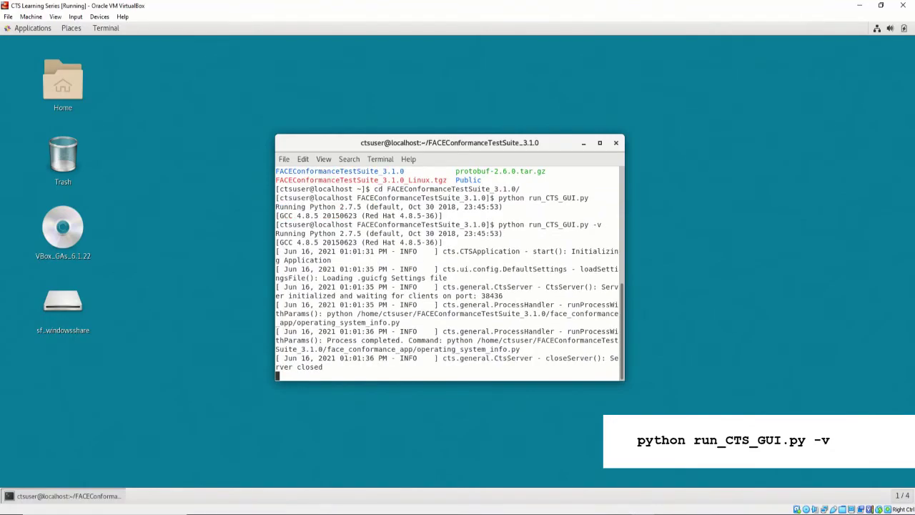